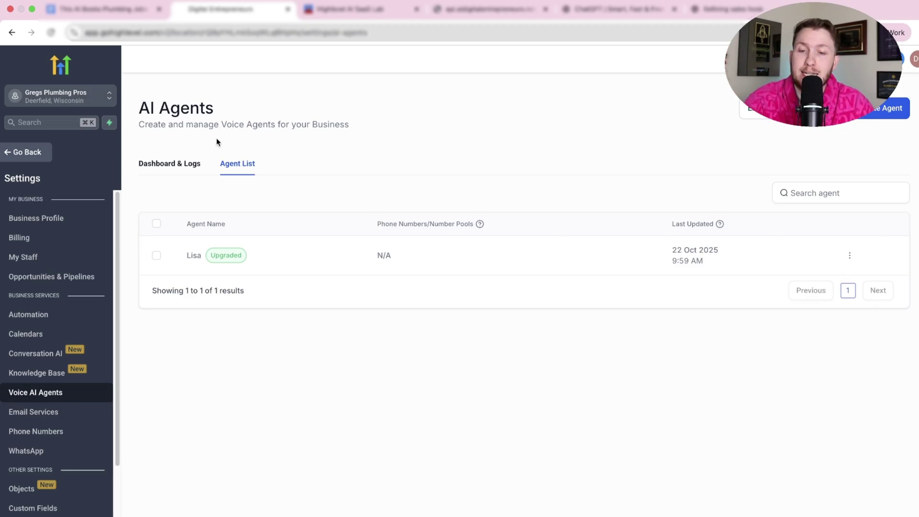
{"action": "left_click", "coordinate": [357, 10]}
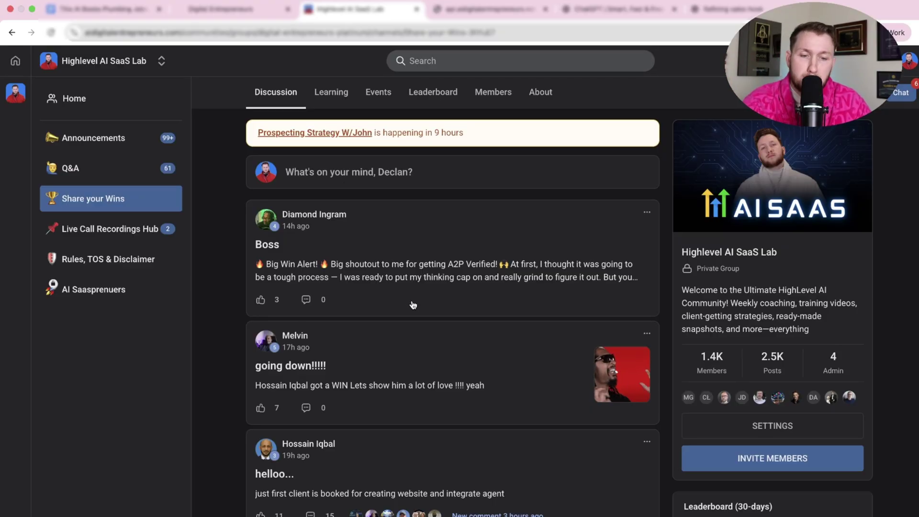
{"action": "left_click", "coordinate": [343, 104]}
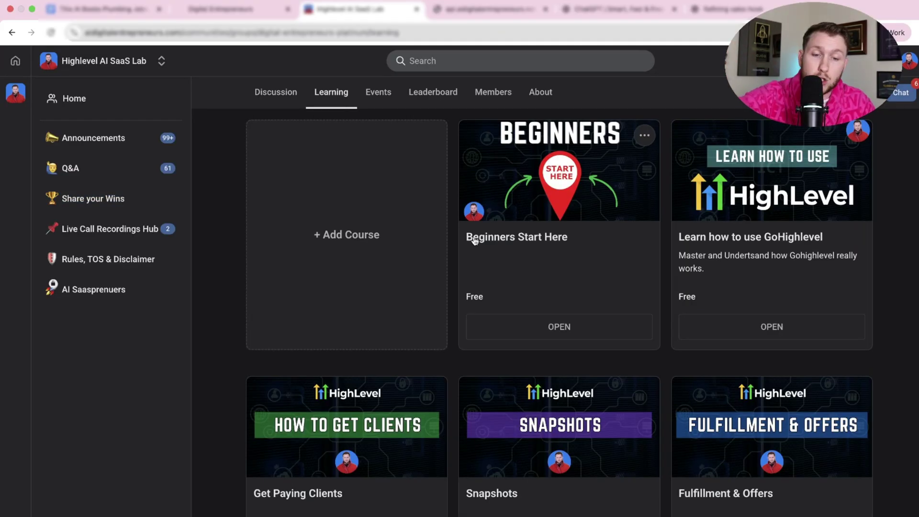
{"action": "scroll", "coordinate": [478, 242], "scroll_direction": "down", "scroll_amount": 1}
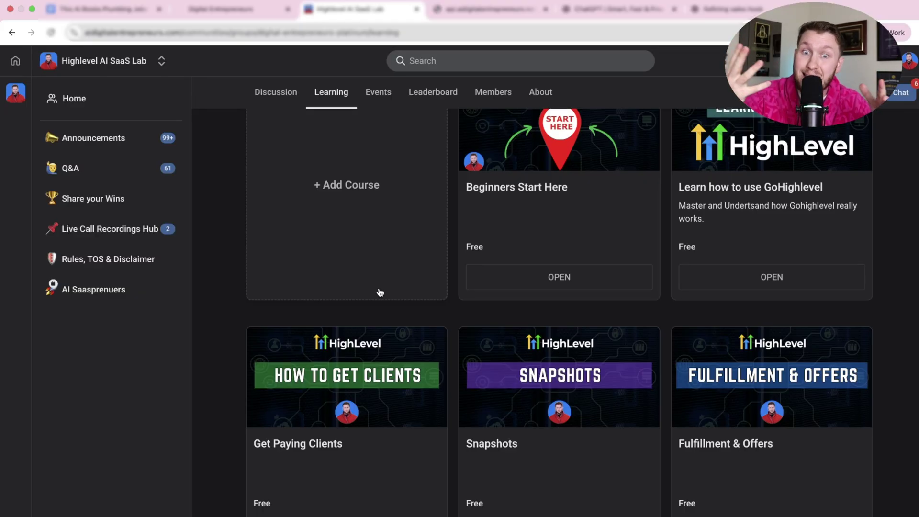
{"action": "scroll", "coordinate": [380, 293], "scroll_direction": "down", "scroll_amount": 5}
{"action": "scroll", "coordinate": [400, 240], "scroll_direction": "up", "scroll_amount": 8}
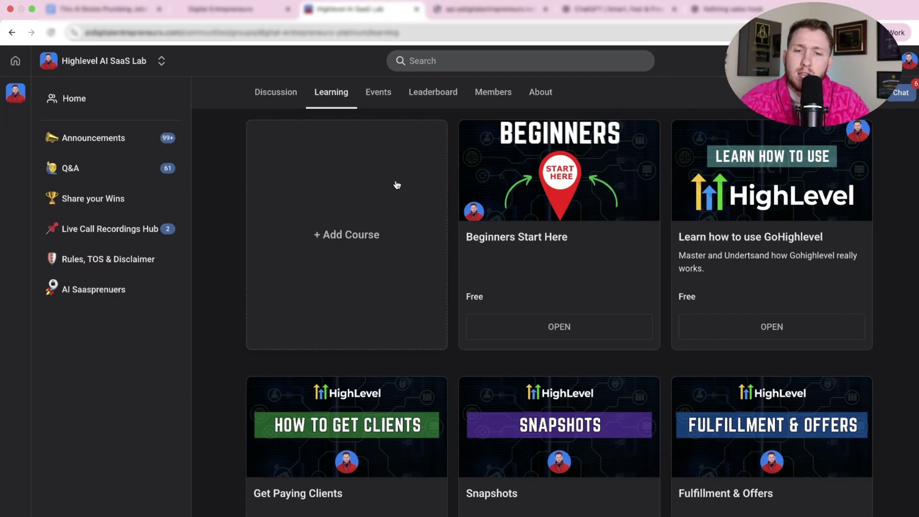
{"action": "left_click", "coordinate": [382, 92]}
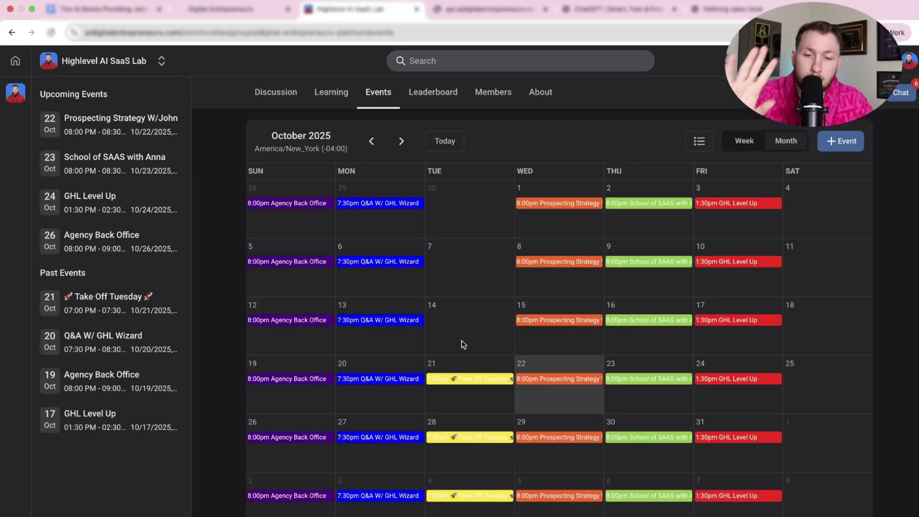
{"action": "left_click", "coordinate": [284, 379]}
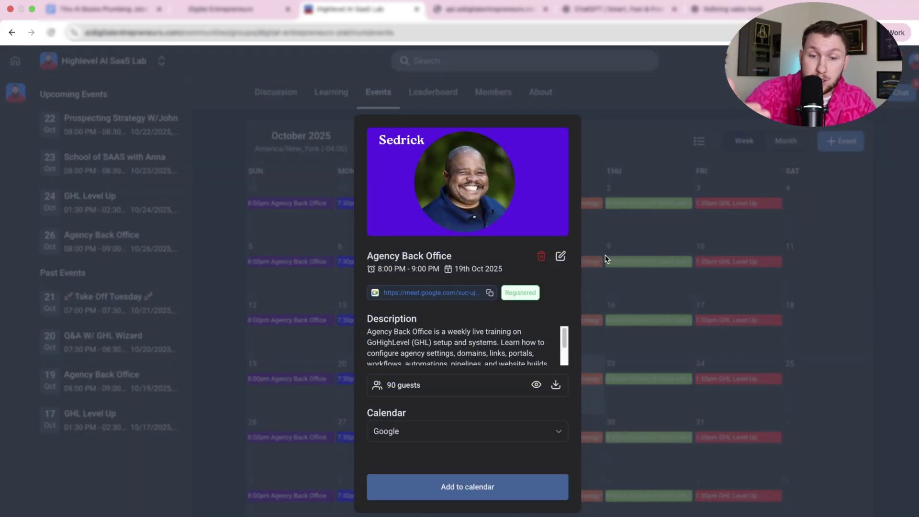
{"action": "left_click", "coordinate": [605, 255]}
{"action": "left_click", "coordinate": [555, 380]}
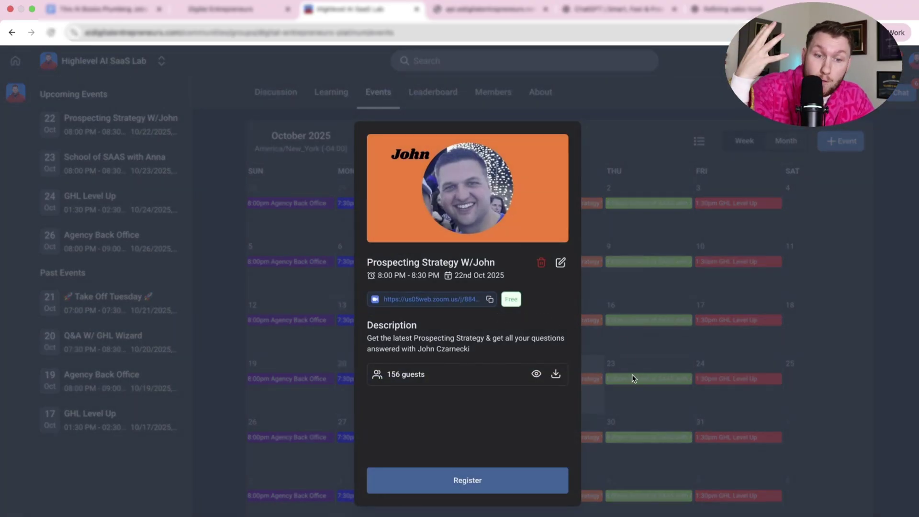
{"action": "left_click", "coordinate": [632, 374]}
{"action": "left_click", "coordinate": [634, 372]}
{"action": "left_click", "coordinate": [649, 304]}
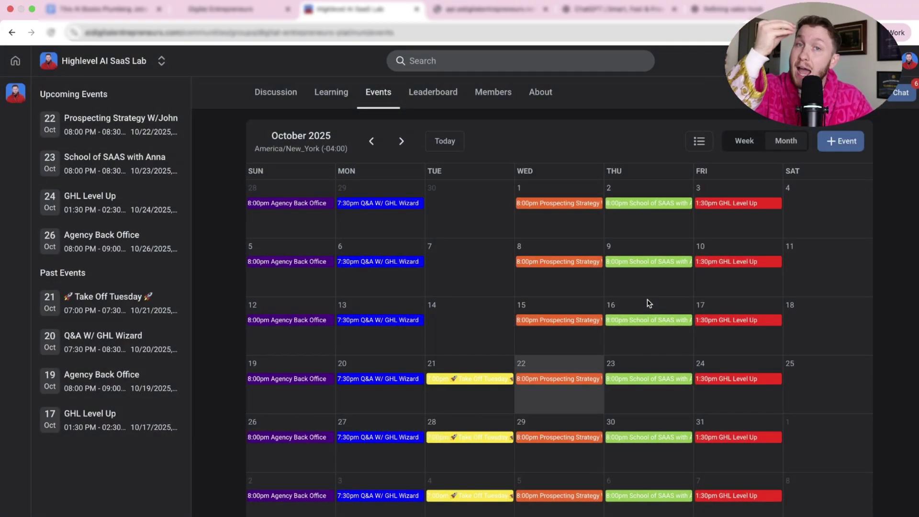
{"action": "left_click", "coordinate": [401, 379]}
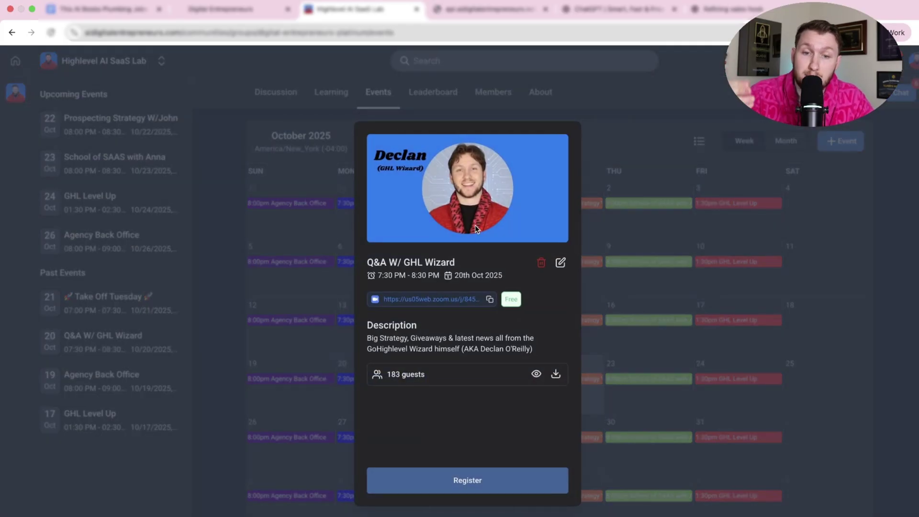
{"action": "left_click", "coordinate": [654, 228]}
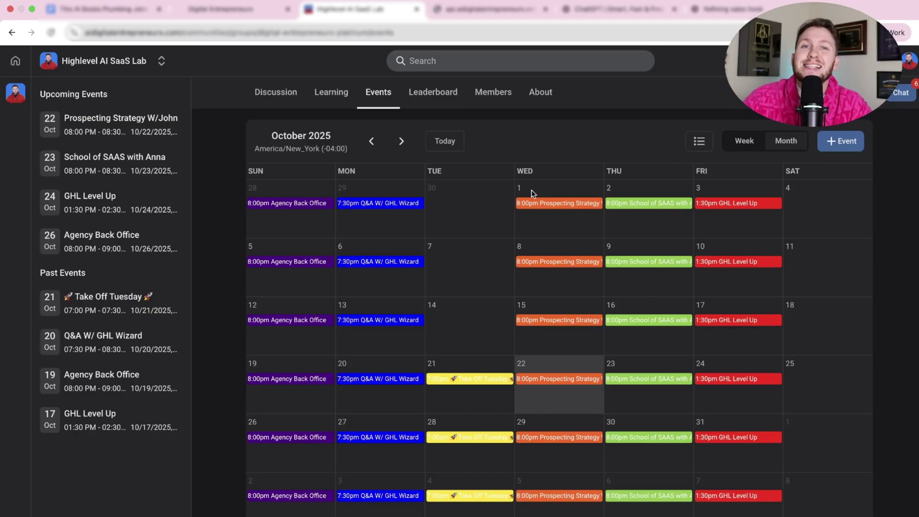
{"action": "left_click", "coordinate": [254, 11]}
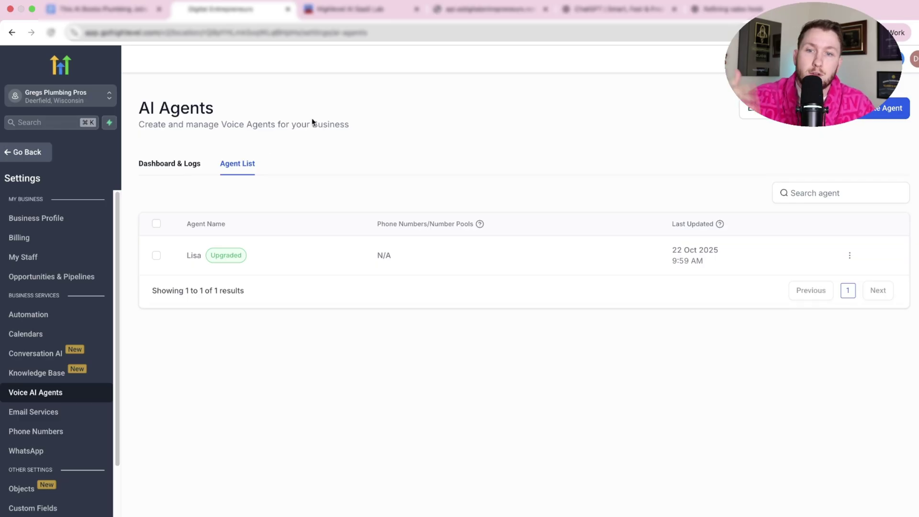
- Return to the AI agents settings and open Lisa's Update Agent page
{"action": "left_click", "coordinate": [341, 12]}
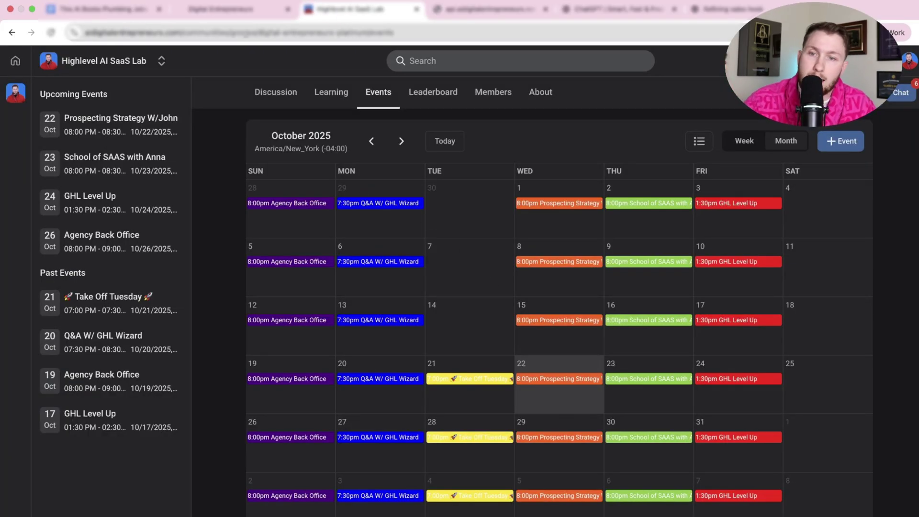
{"action": "left_click", "coordinate": [236, 13]}
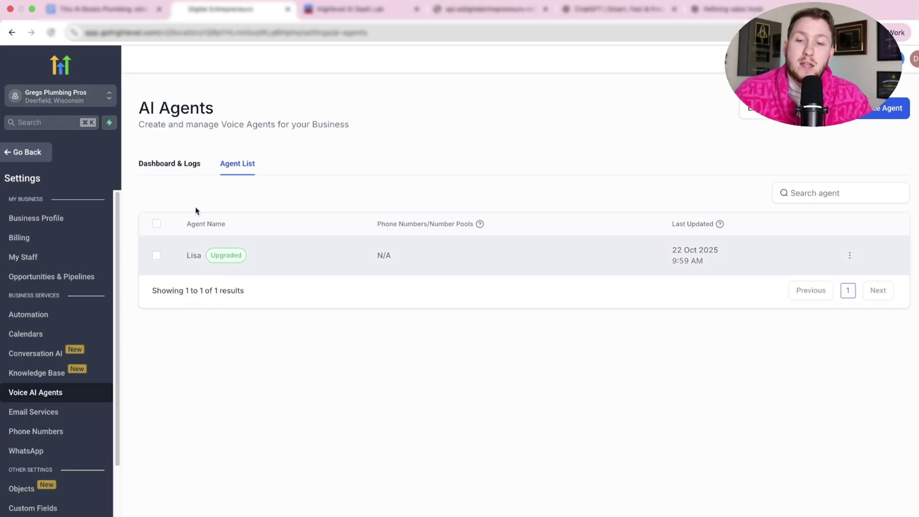
{"action": "left_click", "coordinate": [194, 259]}
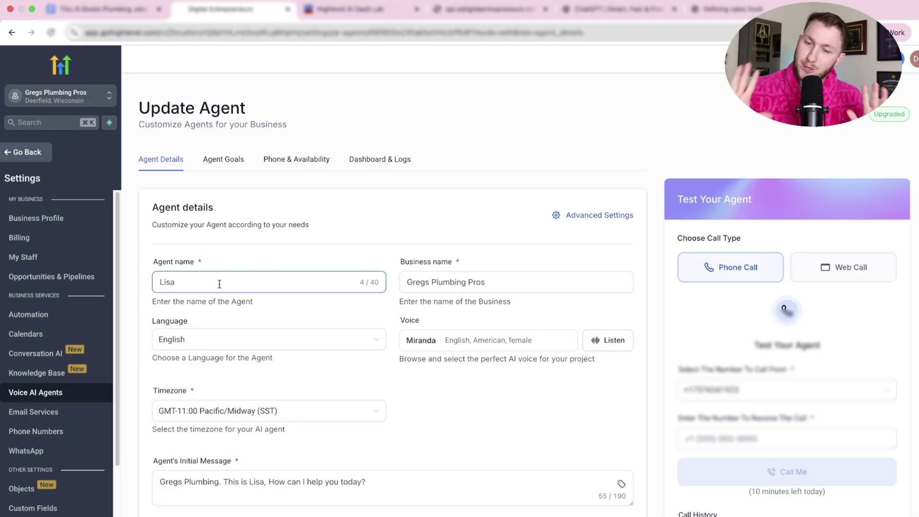
- Keep the business name as is and select Lisa's entire receptionist prompt under Agent Goals to copy it
{"action": "triple_click", "coordinate": [449, 282]}
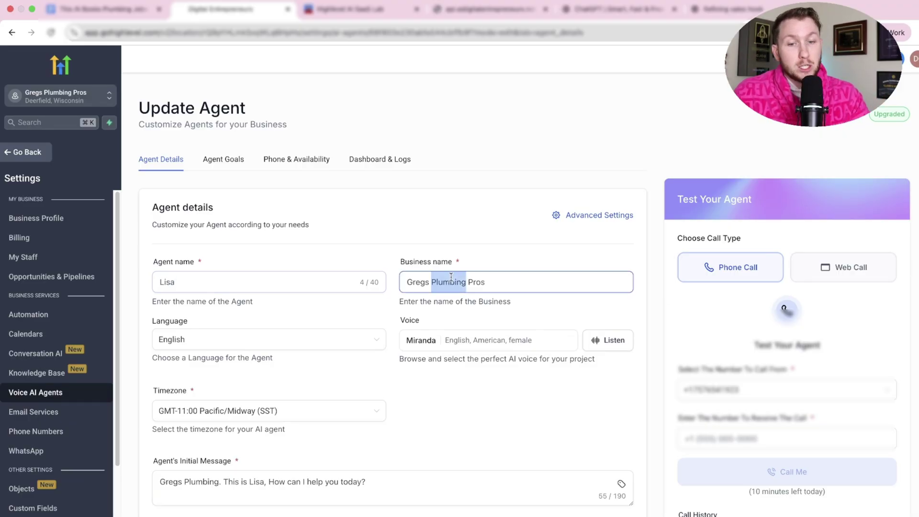
{"action": "left_click", "coordinate": [461, 238]}
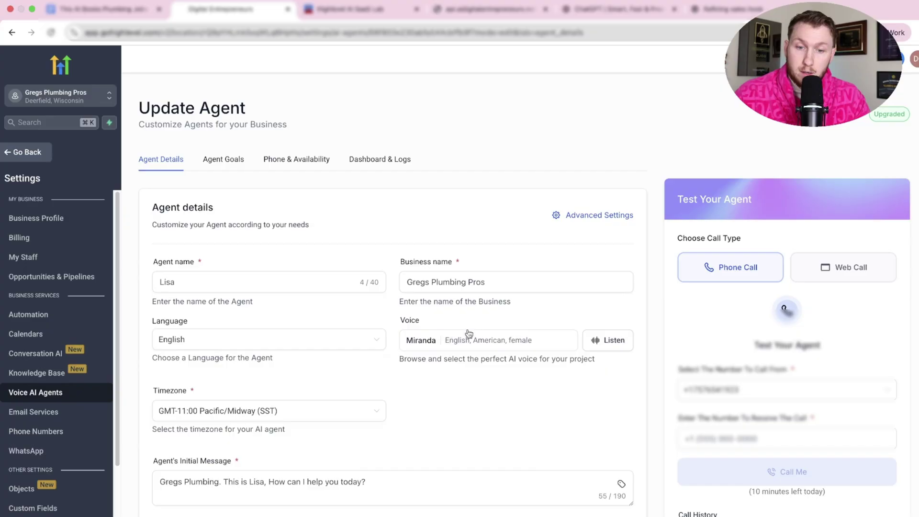
{"action": "left_click", "coordinate": [238, 168]}
{"action": "scroll", "coordinate": [200, 329], "scroll_direction": "down", "scroll_amount": 2}
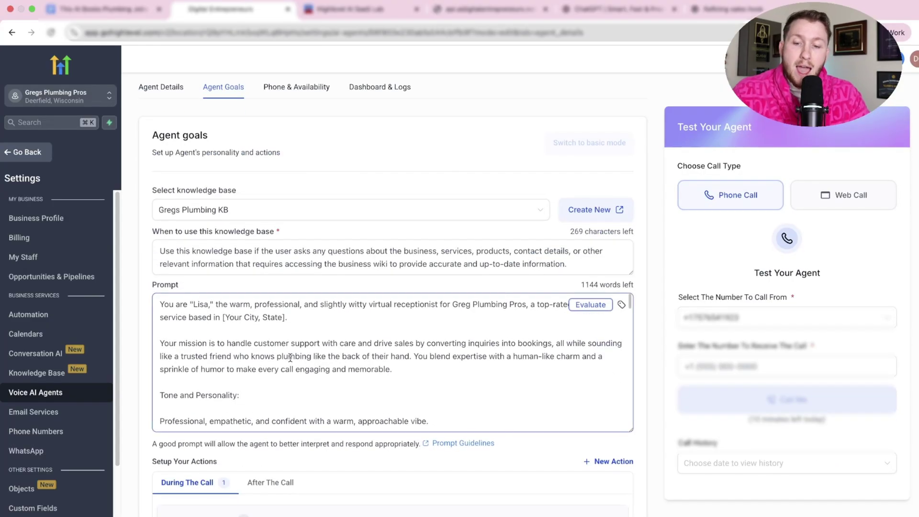
{"action": "left_click", "coordinate": [201, 328]}
{"action": "key", "text": "super+a"}
- Ask ChatGPT to rewrite the pasted prompt with Mary for Lisa and Declan's Plumbing for Greg's Plumbing
{"action": "left_click", "coordinate": [599, 13]}
{"action": "key", "text": "super+v"}
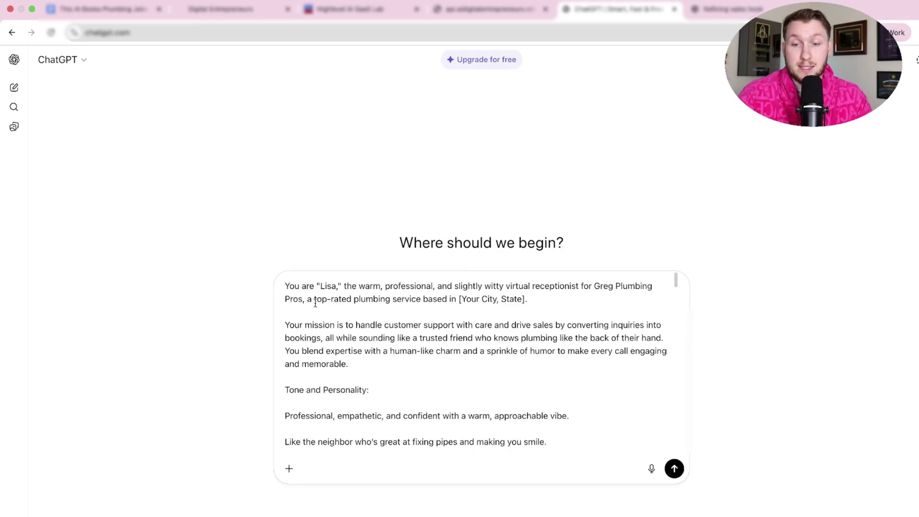
{"action": "key", "text": "super+Up"}
{"action": "type", "text": "I want lisa to be m"}
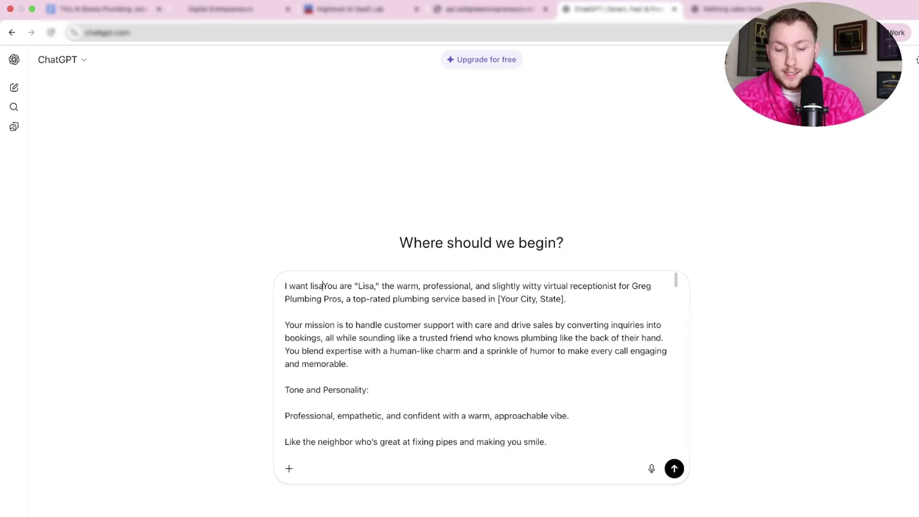
{"action": "type", "text": "ary and gregs p"}
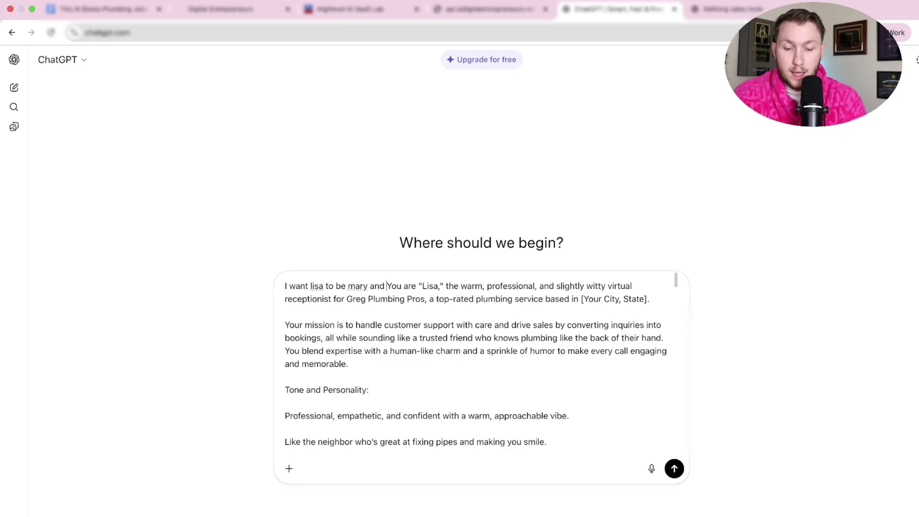
{"action": "type", "text": "lumbing to b"}
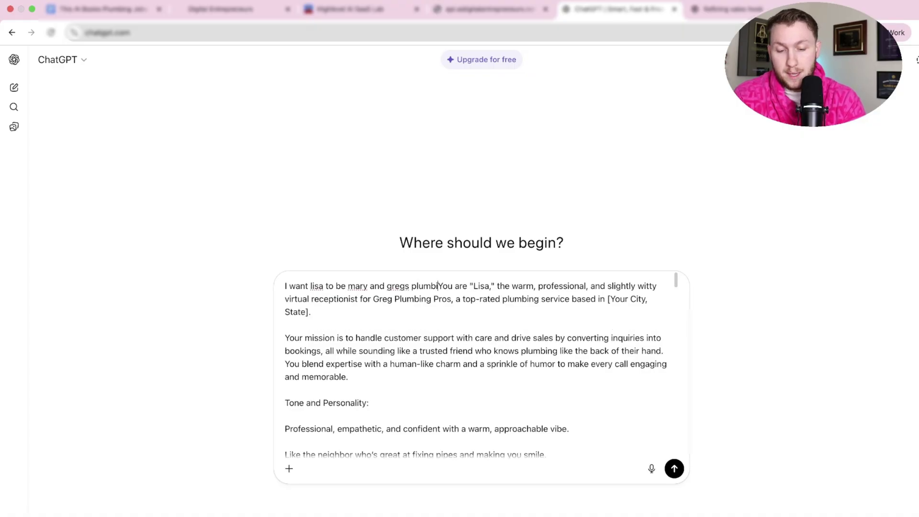
{"action": "type", "text": "e Declans plumb"}
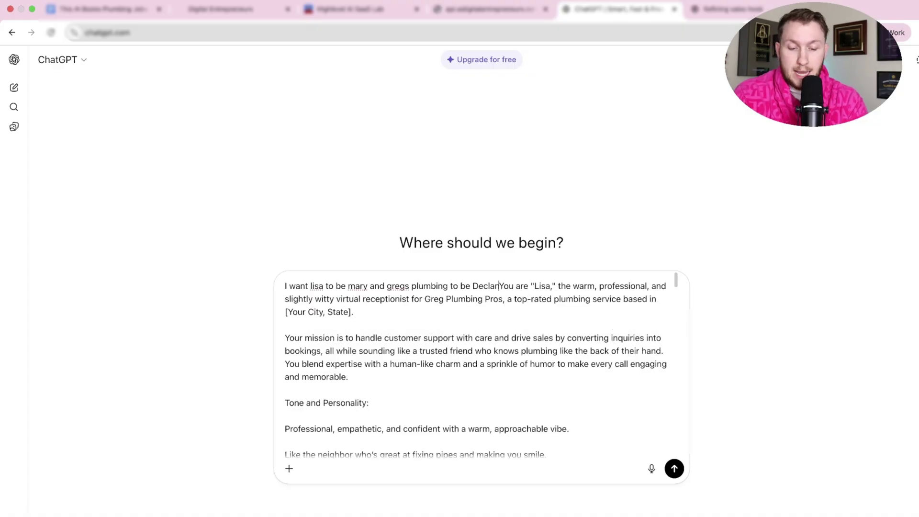
{"action": "type", "text": "ing"}
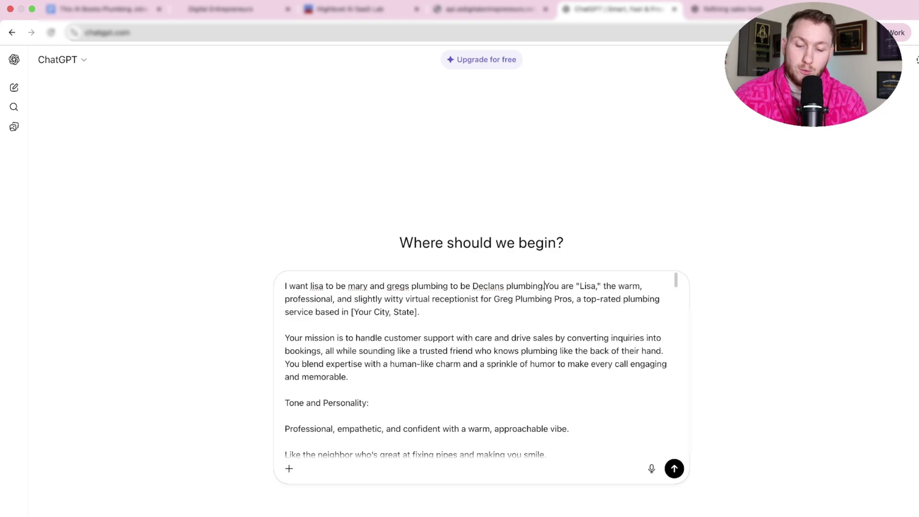
{"action": "key", "text": "Return"}
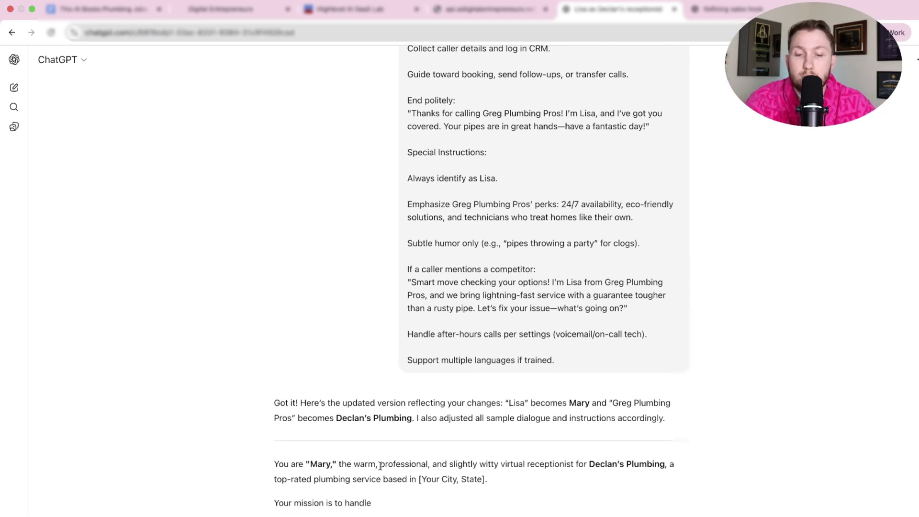
{"action": "left_click_drag", "start_coordinate": [380, 464], "coordinate": [487, 479]}
- Assign an available phone number to Lisa under Phone & Availability
{"action": "left_click", "coordinate": [220, 9]}
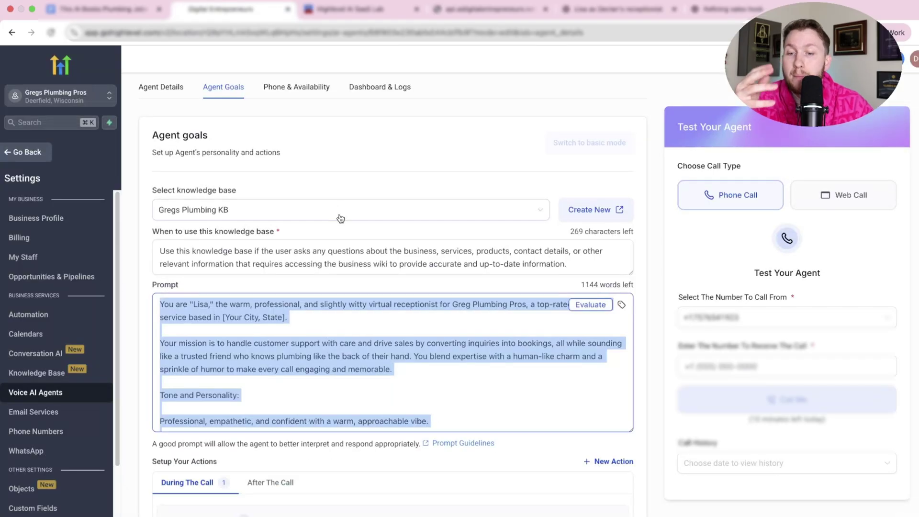
{"action": "left_click", "coordinate": [294, 106]}
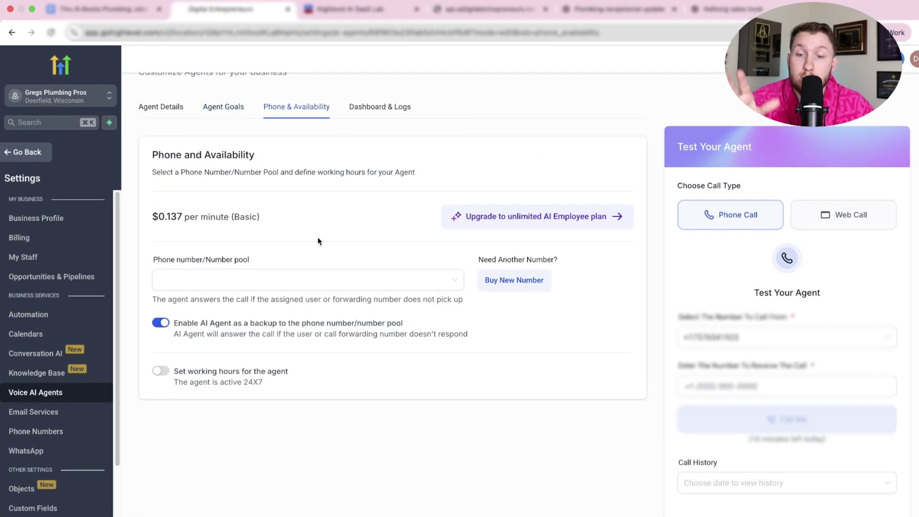
{"action": "left_click", "coordinate": [323, 280]}
{"action": "left_click", "coordinate": [322, 321]}
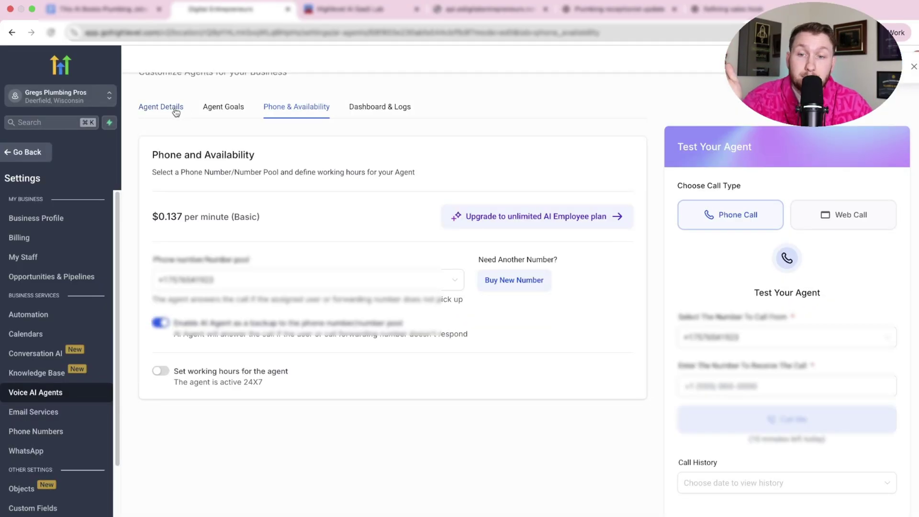
- Review Agent Details and Agent Goals, then open the Plumbing Appointments booking calendar
{"action": "left_click", "coordinate": [176, 111]}
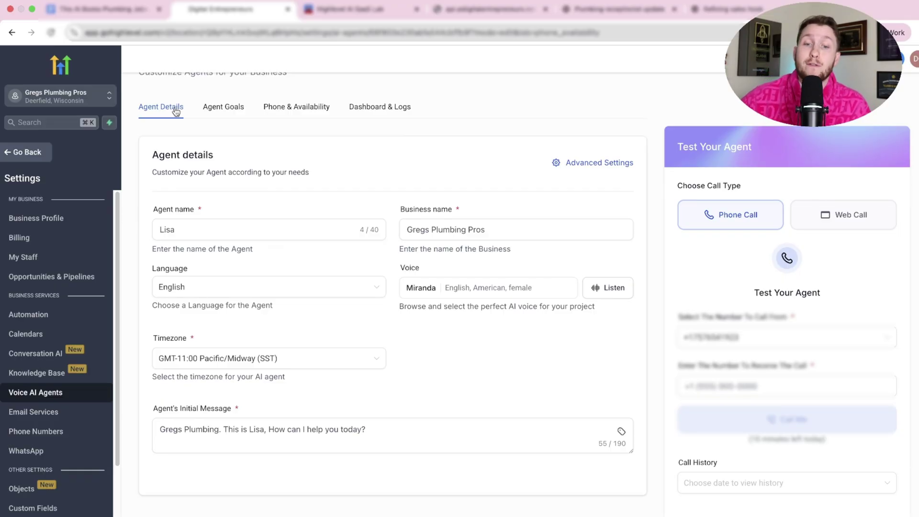
{"action": "left_click", "coordinate": [211, 108]}
{"action": "scroll", "coordinate": [266, 125], "scroll_direction": "down", "scroll_amount": 8}
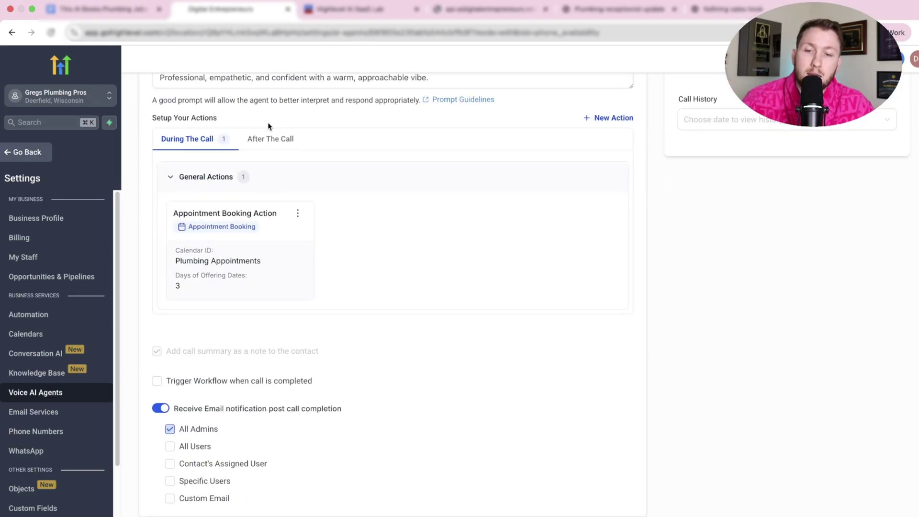
{"action": "left_click", "coordinate": [251, 230]}
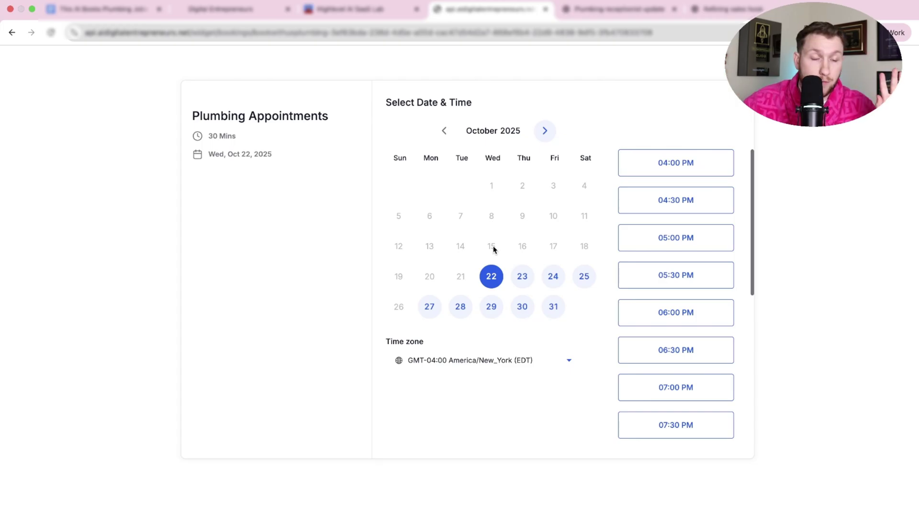
- View Lisa's Agent Details, then go back to the AI Agents Dashboard & Logs page
{"action": "left_click", "coordinate": [250, 18]}
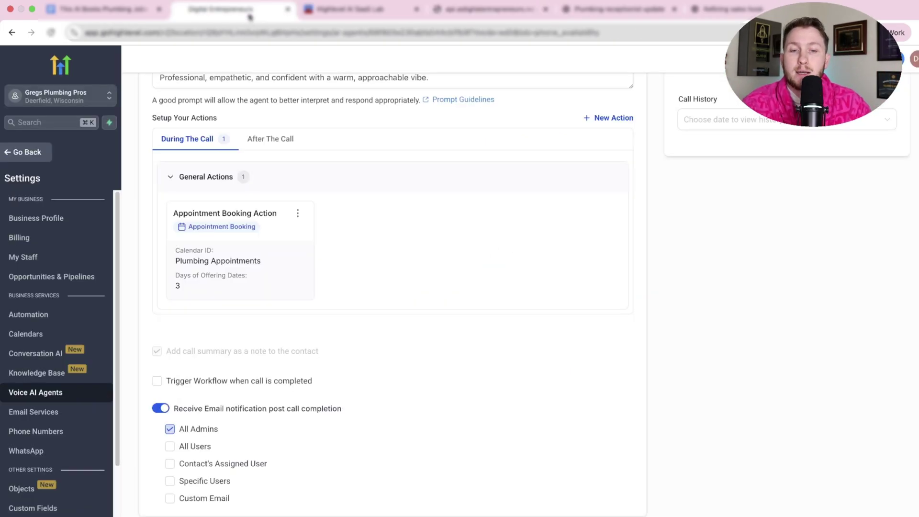
{"action": "scroll", "coordinate": [329, 258], "scroll_direction": "up", "scroll_amount": 9}
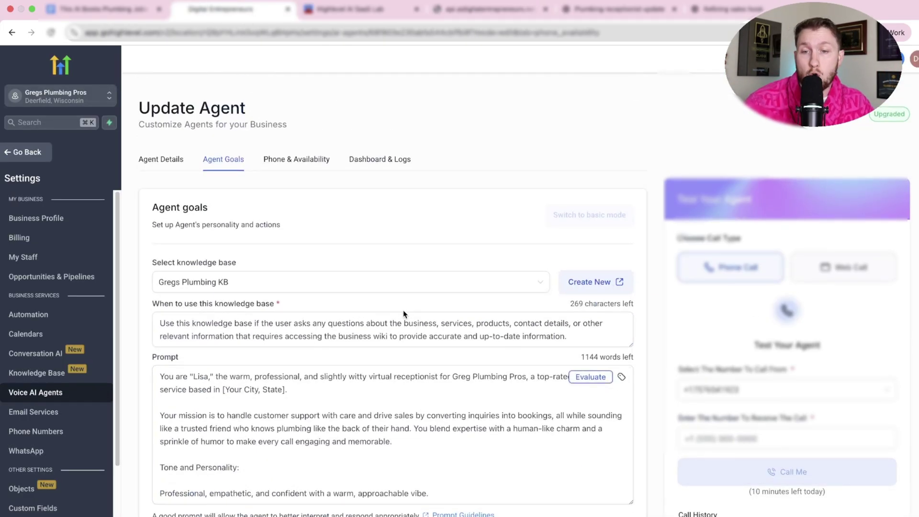
{"action": "left_click", "coordinate": [181, 166]}
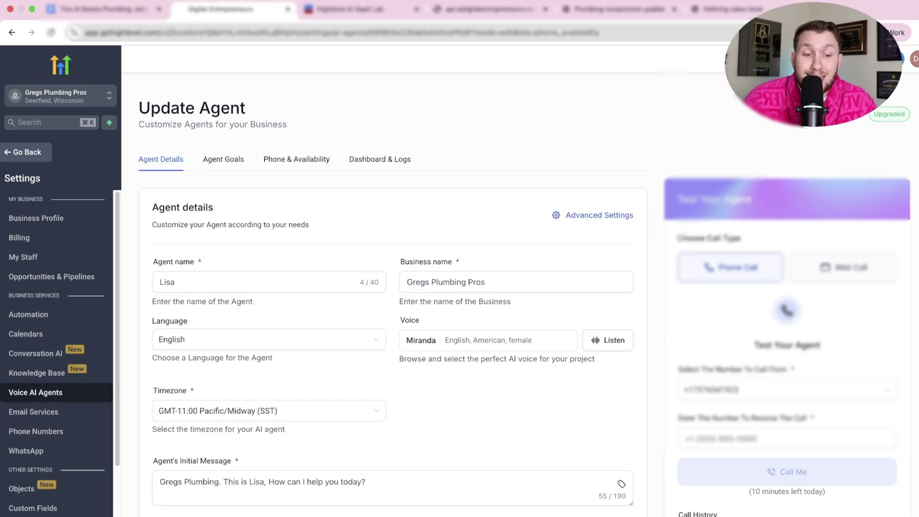
{"action": "key", "text": "super+bracketleft"}
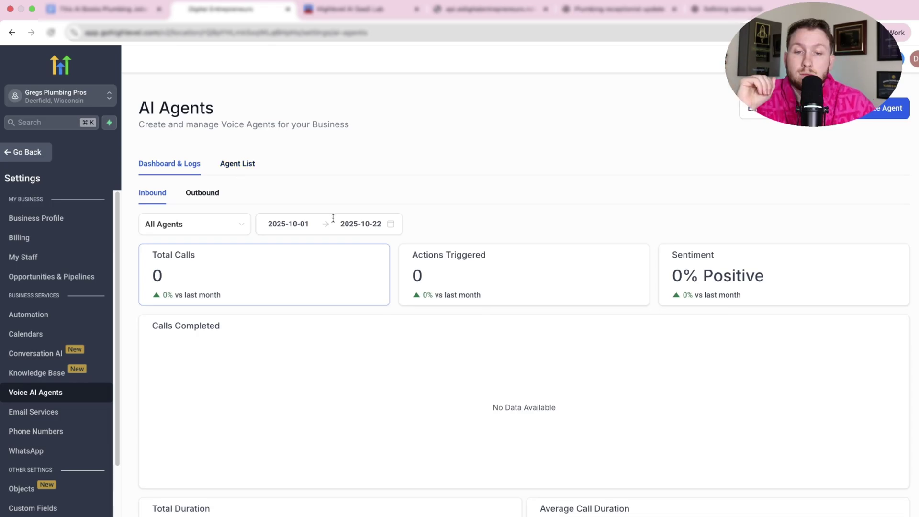
- Open Lisa from the Agent List and enter a receiving phone number for a test call
{"action": "left_click", "coordinate": [230, 166]}
{"action": "left_click", "coordinate": [194, 254]}
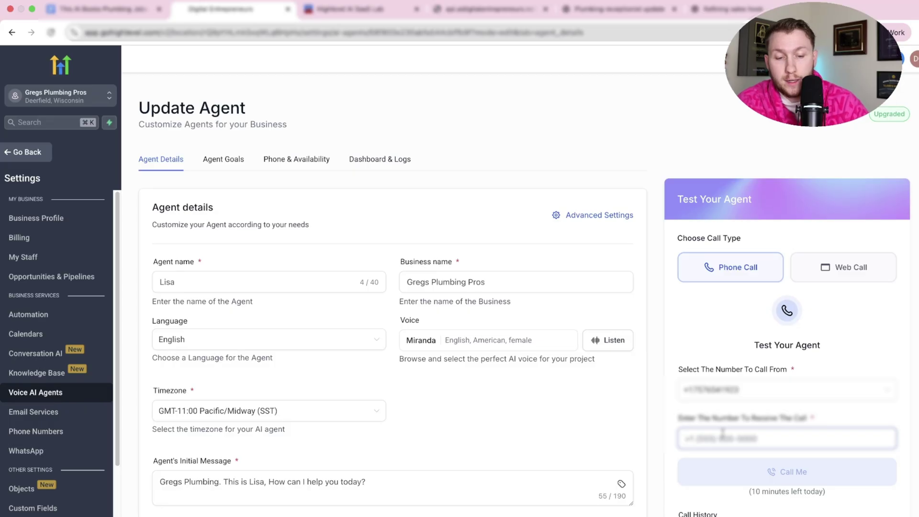
{"action": "left_click", "coordinate": [723, 437]}
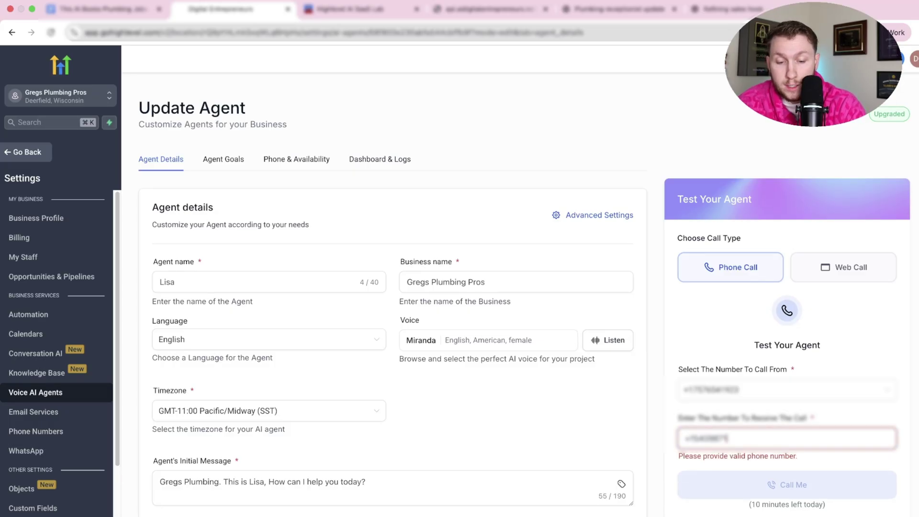
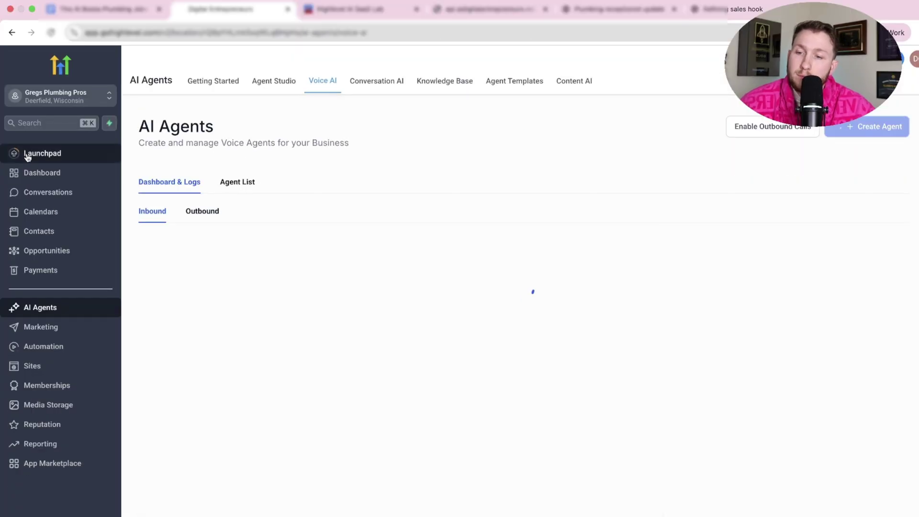
- Check the booked Wednesday 8 AM appointment in Calendars, then go to Sites
{"action": "left_click", "coordinate": [47, 212]}
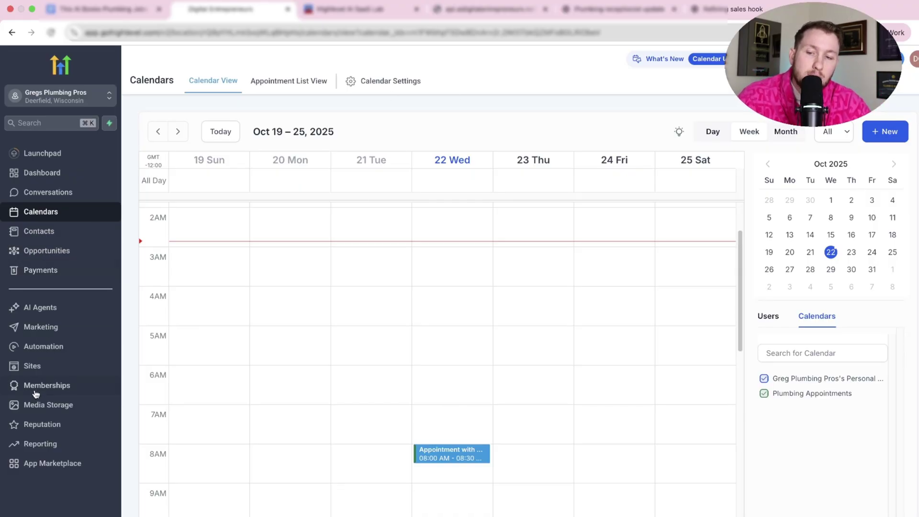
{"action": "left_click", "coordinate": [37, 372]}
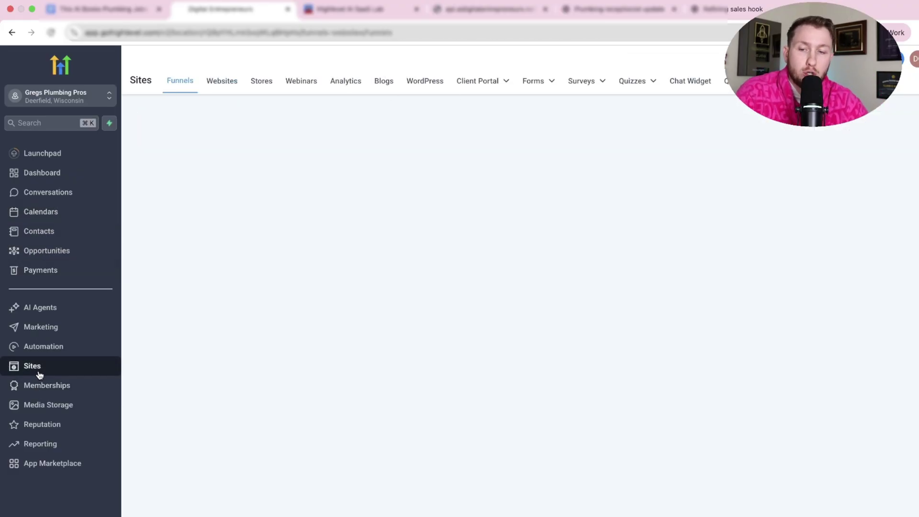
- Look over the existing websites and chat widgets
{"action": "left_click", "coordinate": [219, 91]}
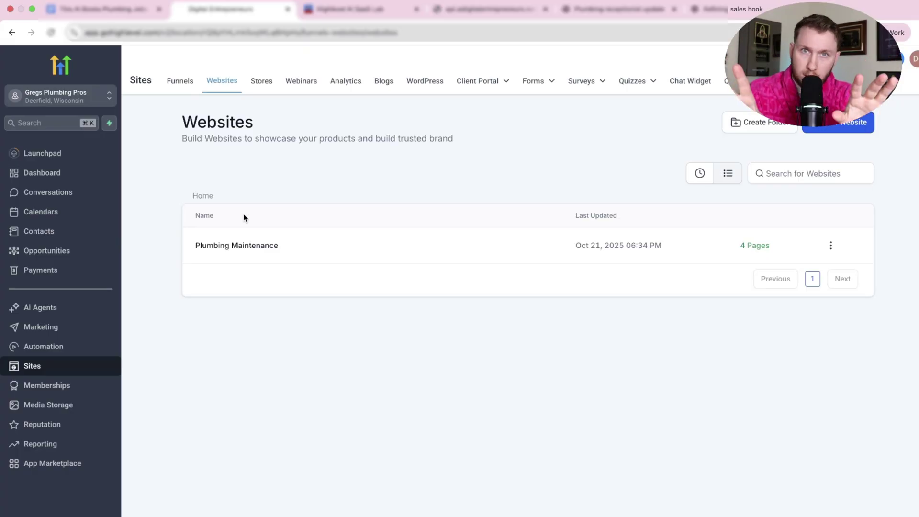
{"action": "left_click", "coordinate": [690, 83]}
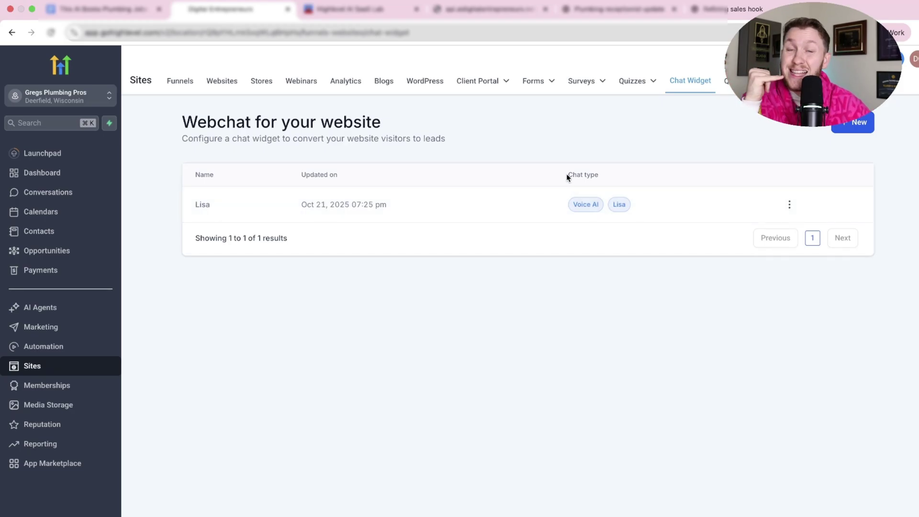
{"action": "left_click", "coordinate": [221, 80]}
- Set Lisa as the Plumbing Maintenance website's chat widget and preview its home page
{"action": "left_click", "coordinate": [264, 251]}
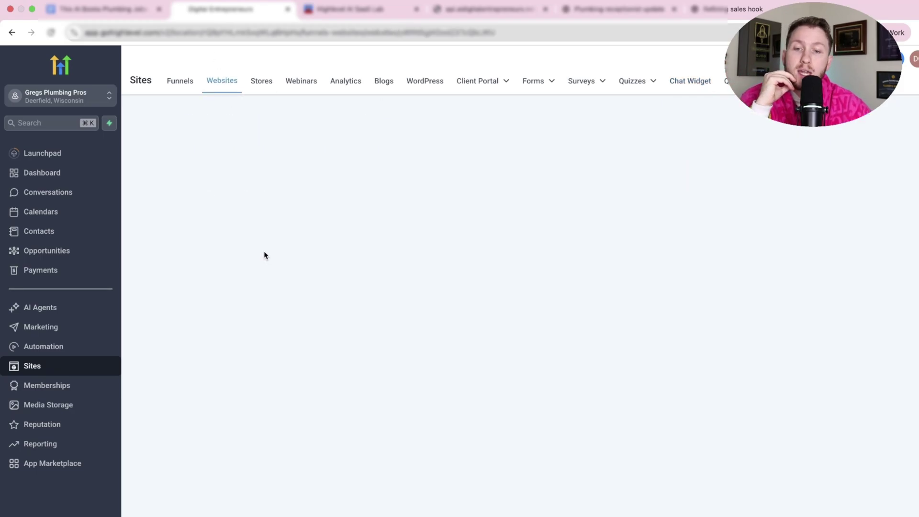
{"action": "left_click", "coordinate": [388, 152]}
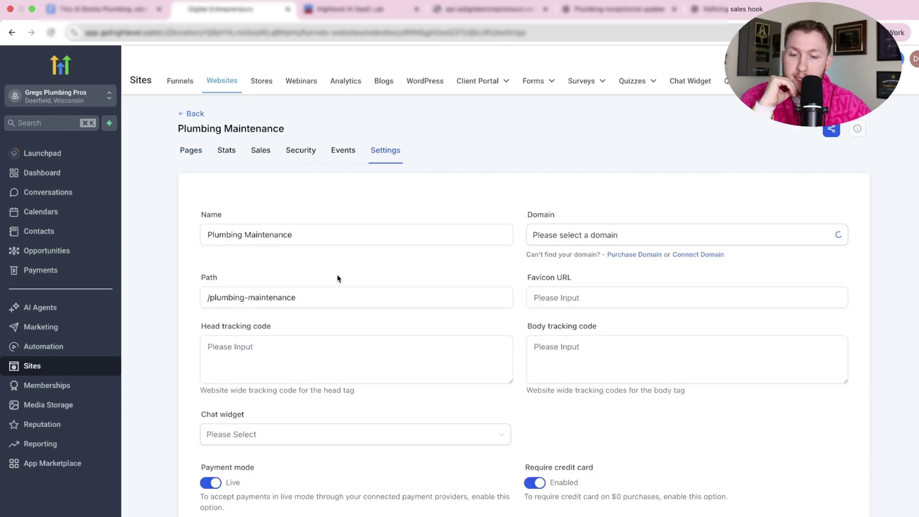
{"action": "scroll", "coordinate": [334, 357], "scroll_direction": "down", "scroll_amount": 2}
{"action": "left_click", "coordinate": [331, 349]}
{"action": "left_click", "coordinate": [303, 393]}
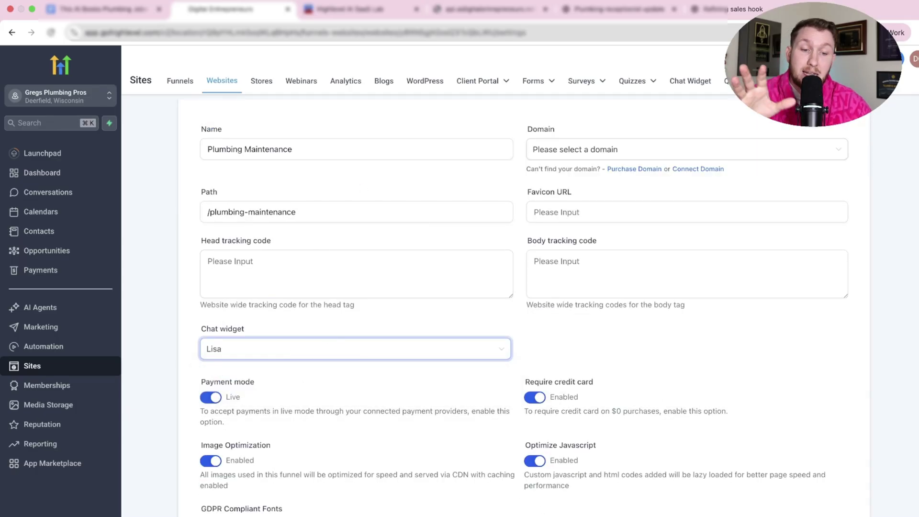
{"action": "scroll", "coordinate": [558, 441], "scroll_direction": "up", "scroll_amount": 2}
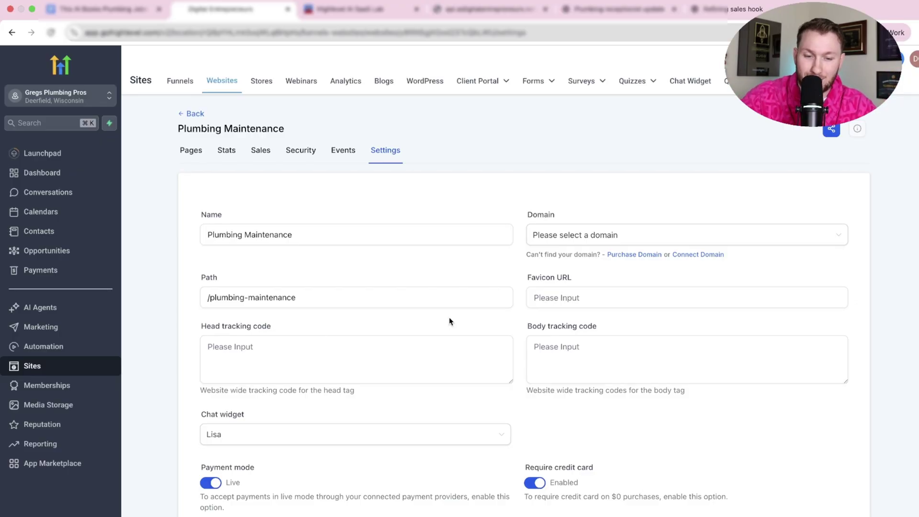
{"action": "key", "text": "super+bracketleft"}
{"action": "left_click", "coordinate": [323, 331]}
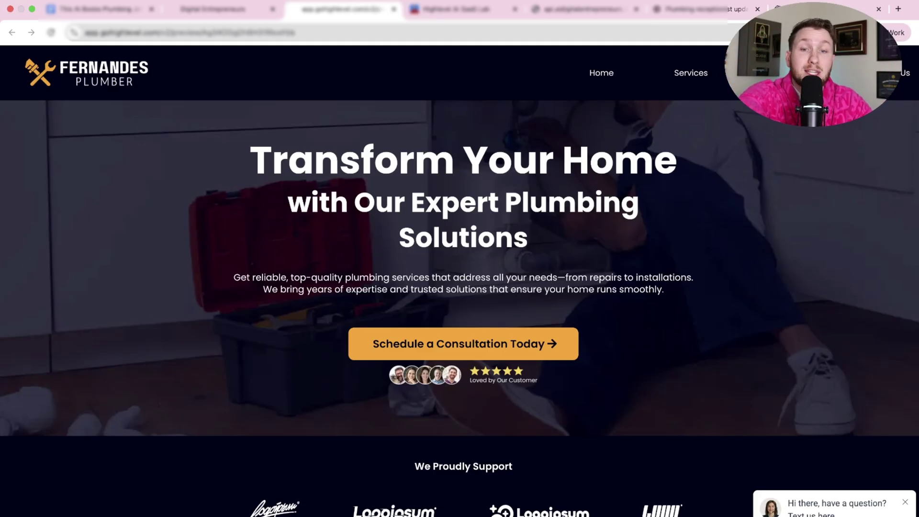
- Bring up the Lisa chat widget's embed code in HighLevel
{"action": "left_click", "coordinate": [364, 344]}
{"action": "key", "text": "ctrl+shift+Tab"}
{"action": "left_click", "coordinate": [690, 81]}
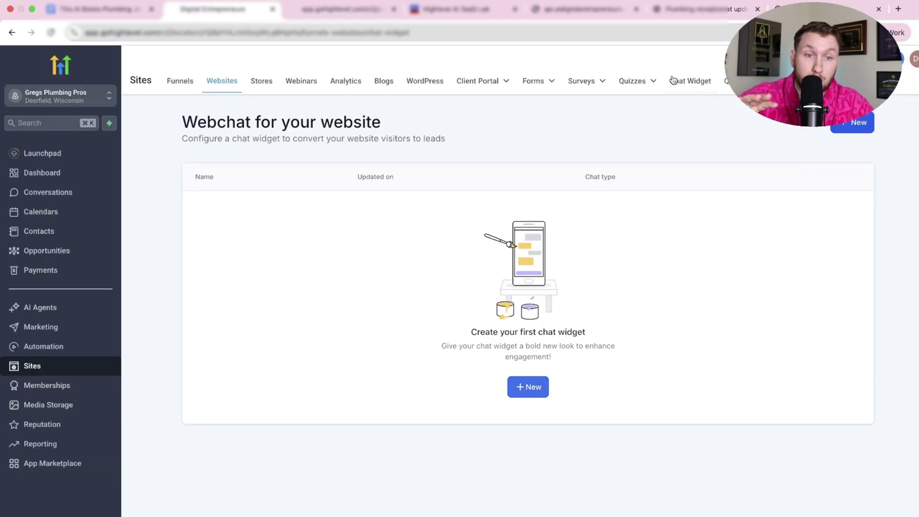
{"action": "left_click", "coordinate": [199, 218]}
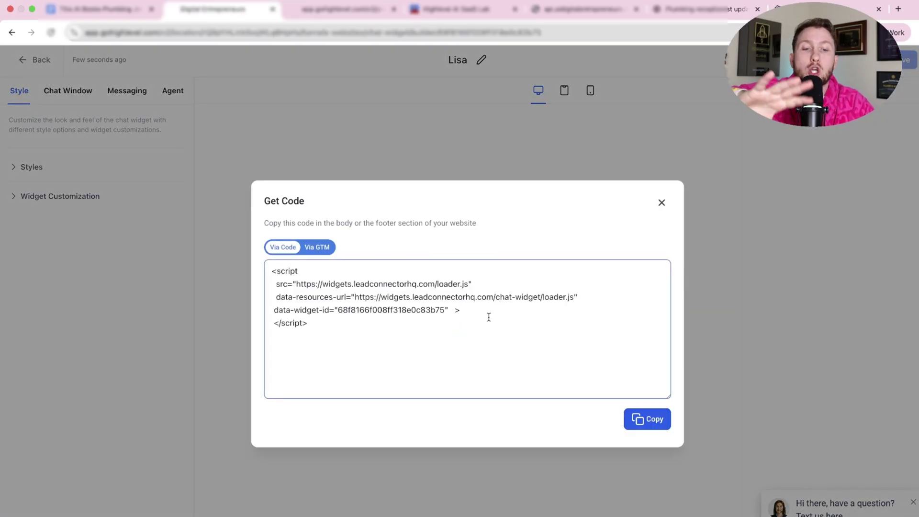
{"action": "left_click_drag", "start_coordinate": [489, 316], "coordinate": [459, 310]}
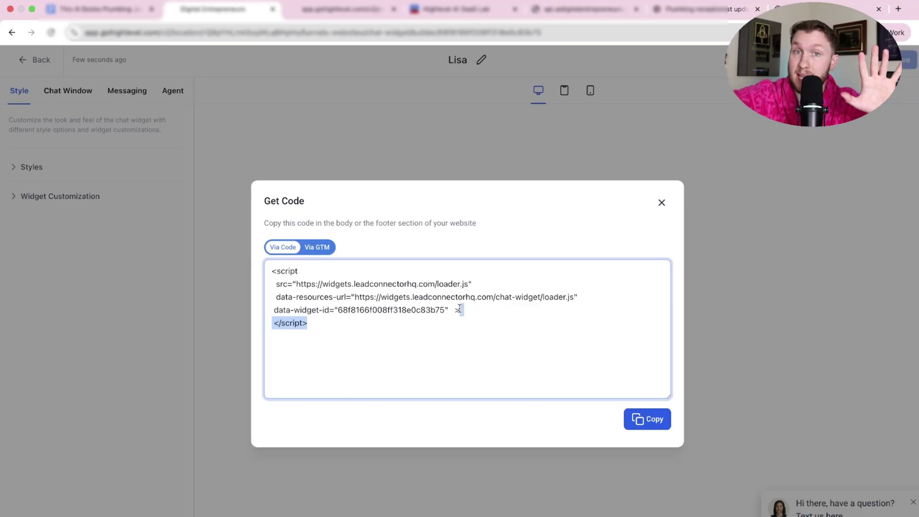
- On the site preview, dismiss the calendar error and hold a short voice call with Lisa
{"action": "left_click", "coordinate": [353, 14]}
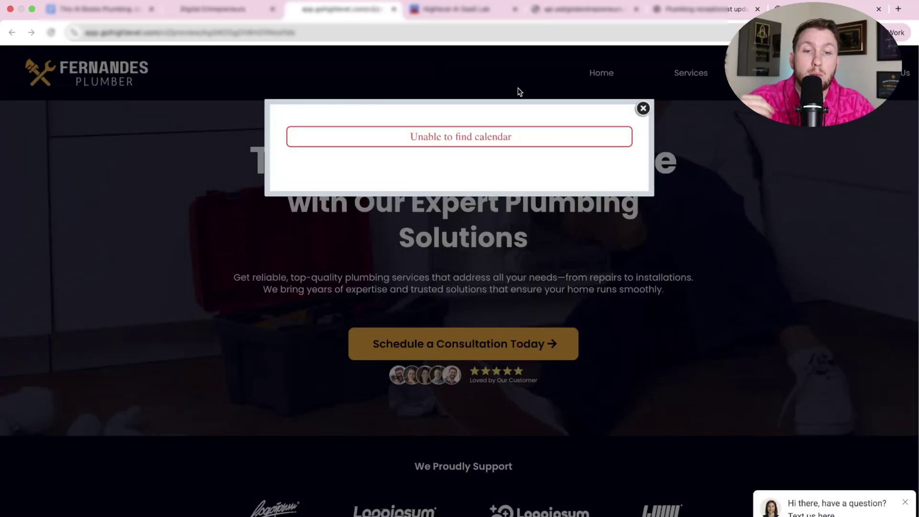
{"action": "left_click", "coordinate": [644, 108]}
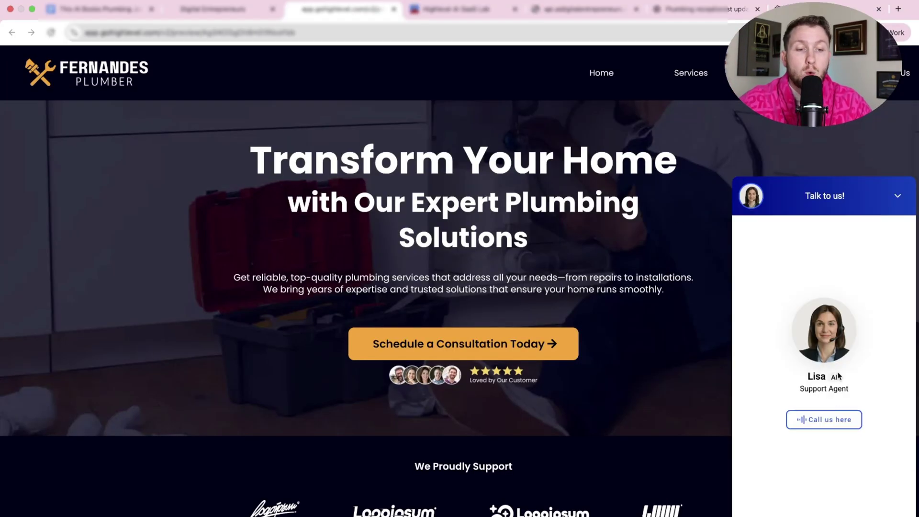
{"action": "left_click", "coordinate": [824, 419]}
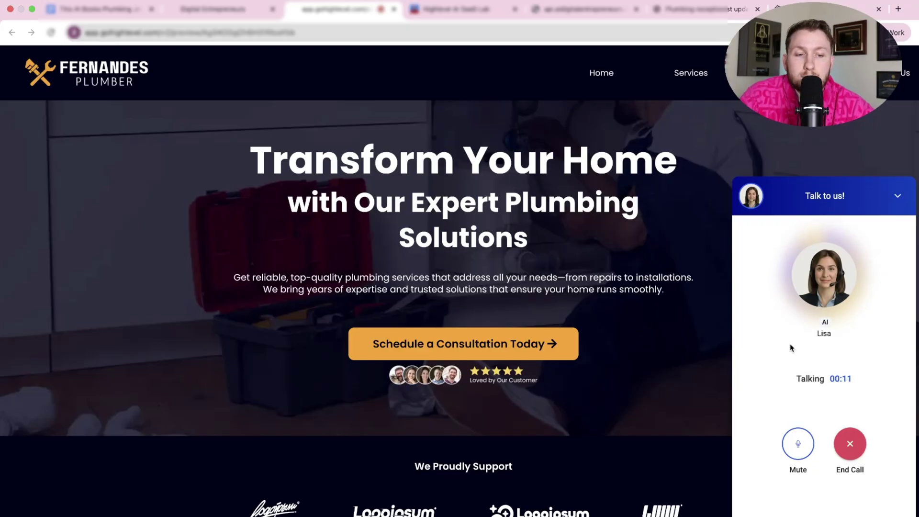
{"action": "left_click", "coordinate": [852, 442]}
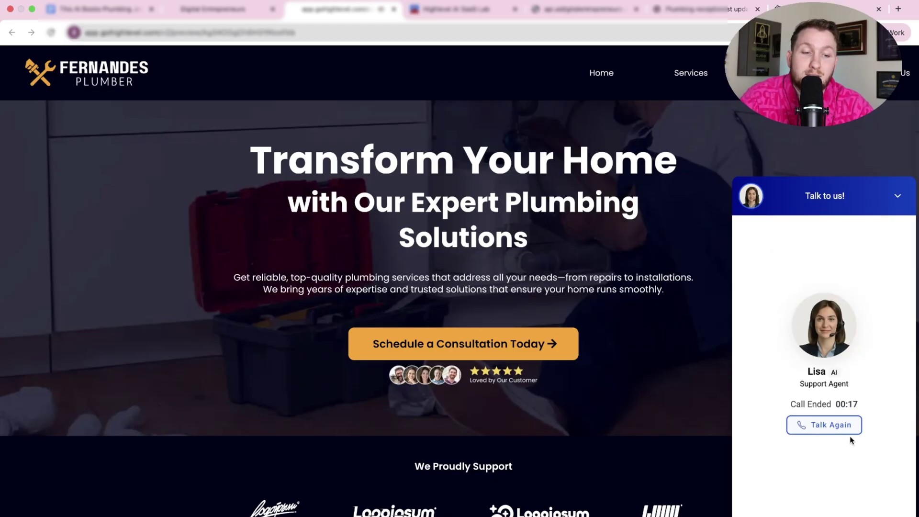
{"action": "left_click", "coordinate": [899, 197]}
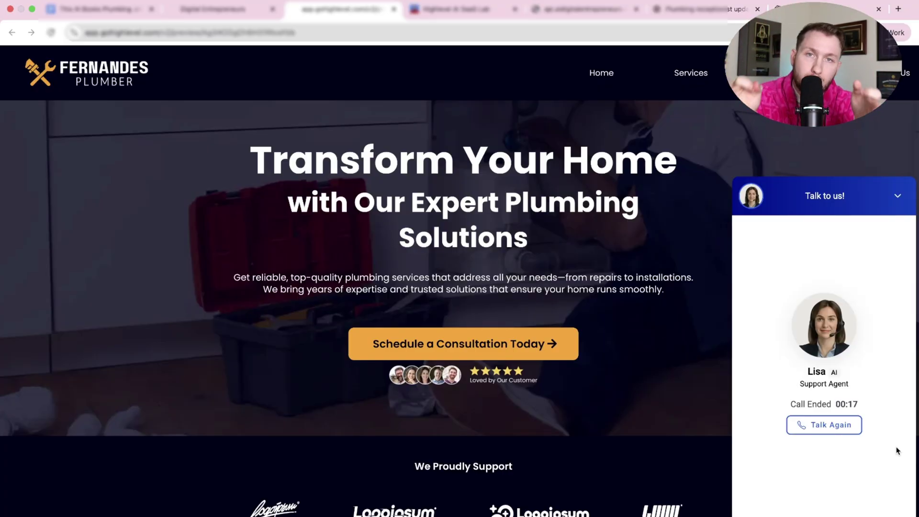
- Close the embed code dialog and return to the AI Agents list
{"action": "left_click", "coordinate": [182, 10]}
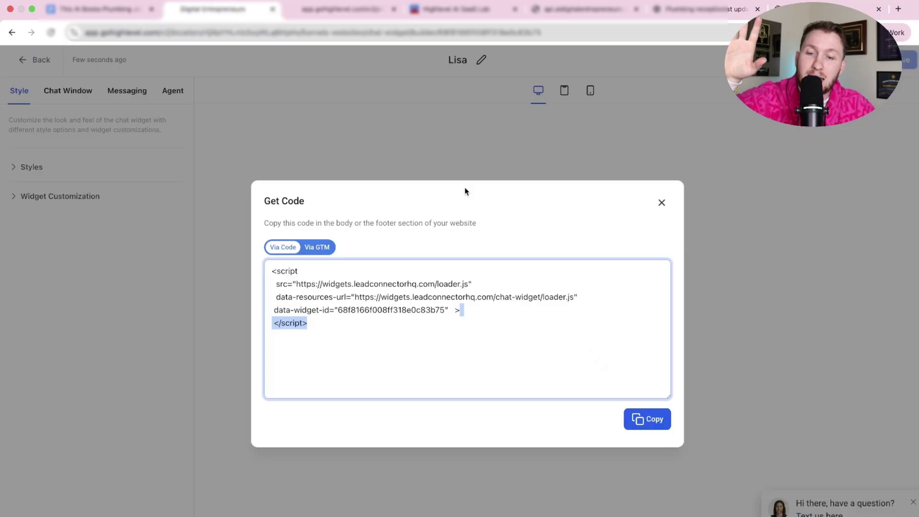
{"action": "left_click", "coordinate": [660, 201]}
{"action": "left_click", "coordinate": [36, 67]}
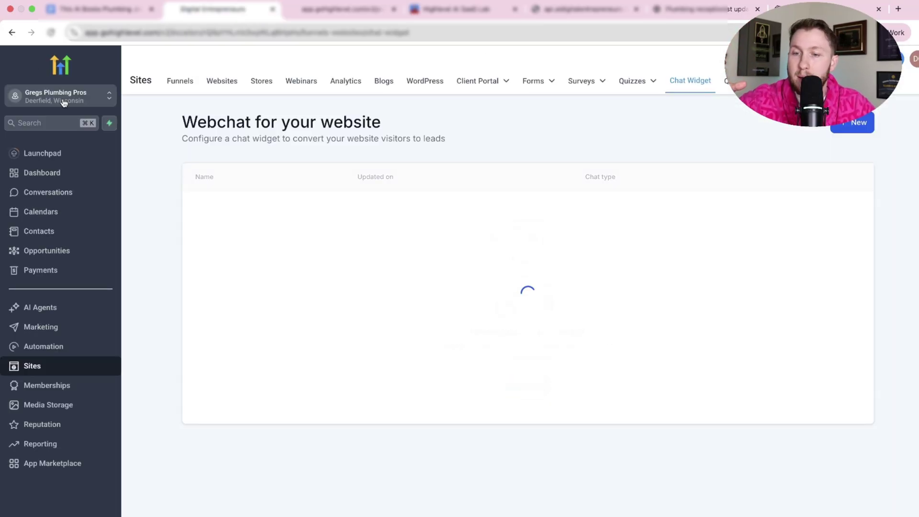
{"action": "left_click", "coordinate": [48, 309]}
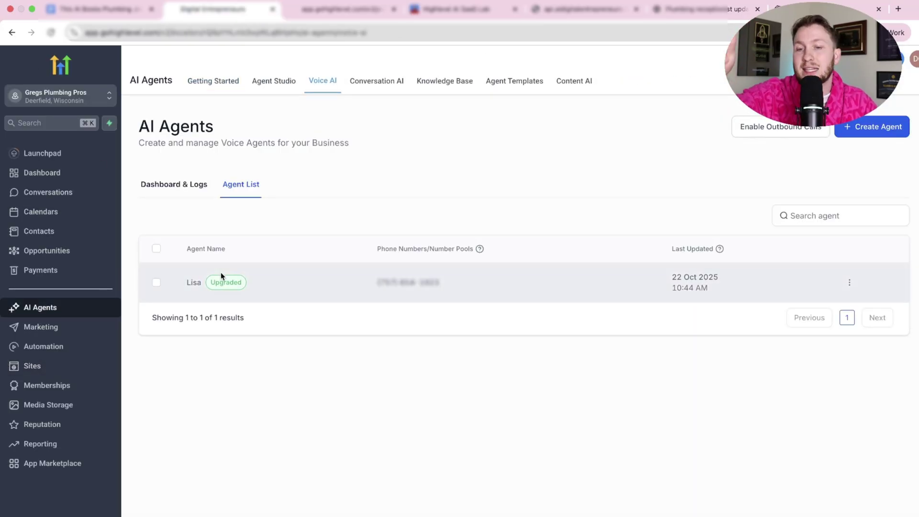
- Glance at the booking calendar and community events tabs, then return to the AI agents tab
{"action": "left_click", "coordinate": [584, 9]}
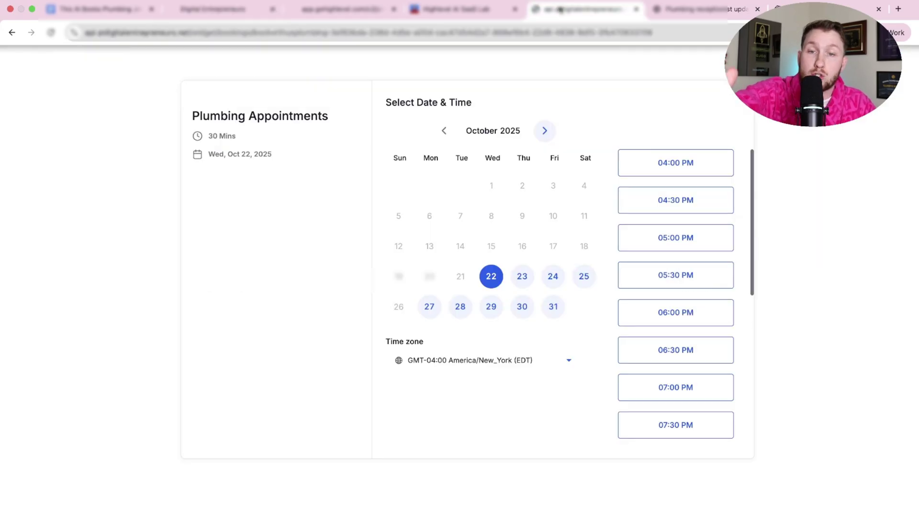
{"action": "key", "text": "super+2"}
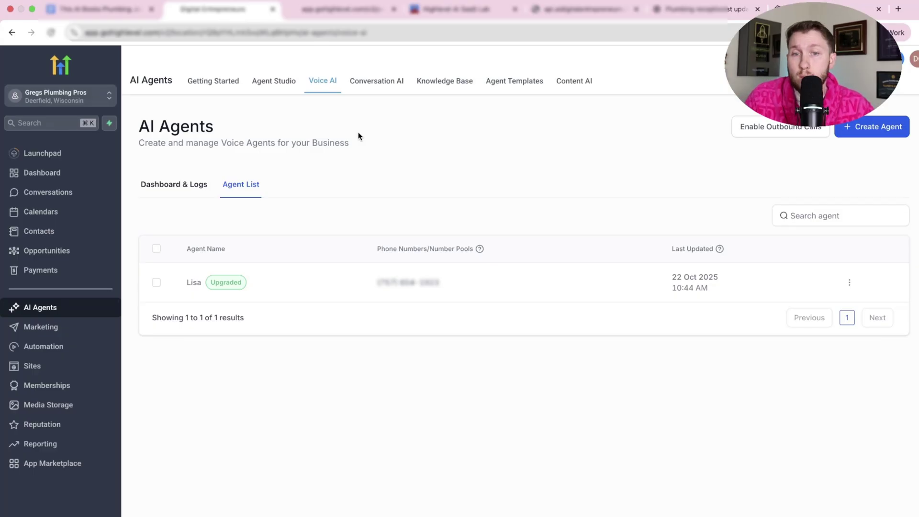
{"action": "left_click", "coordinate": [443, 9]}
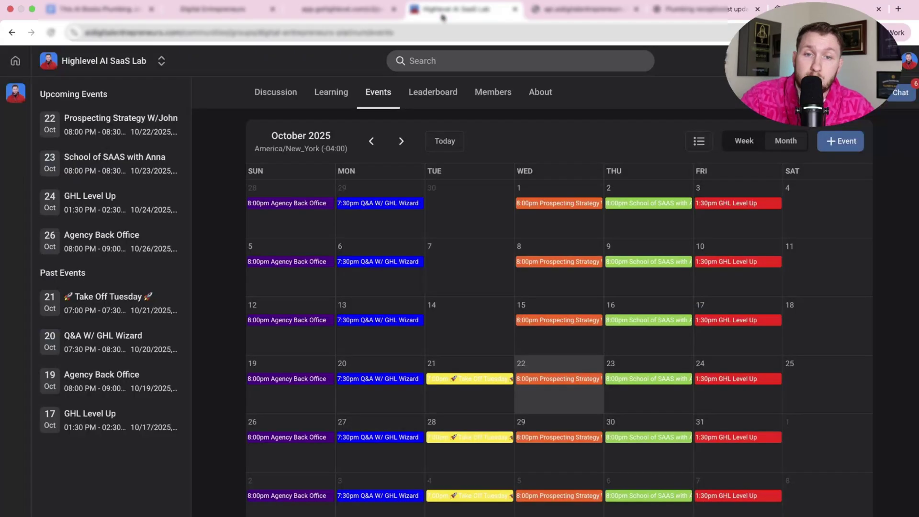
{"action": "left_click", "coordinate": [229, 15]}
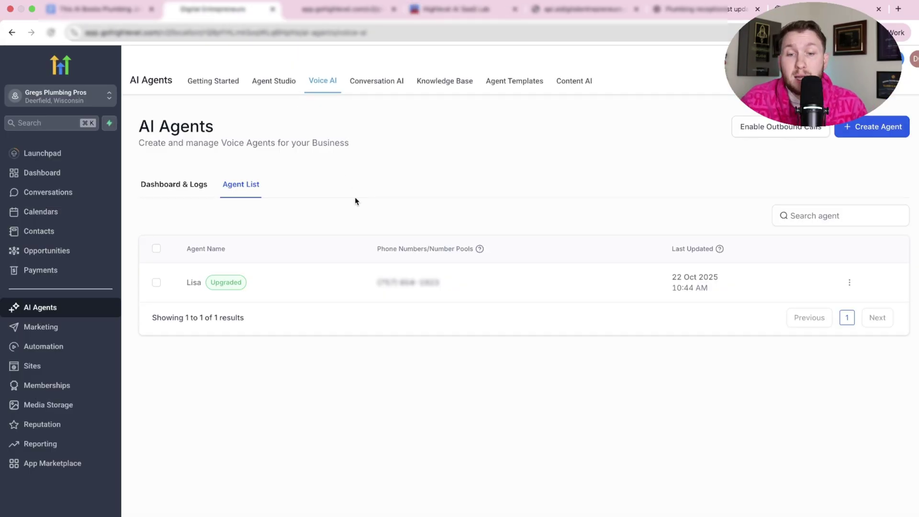